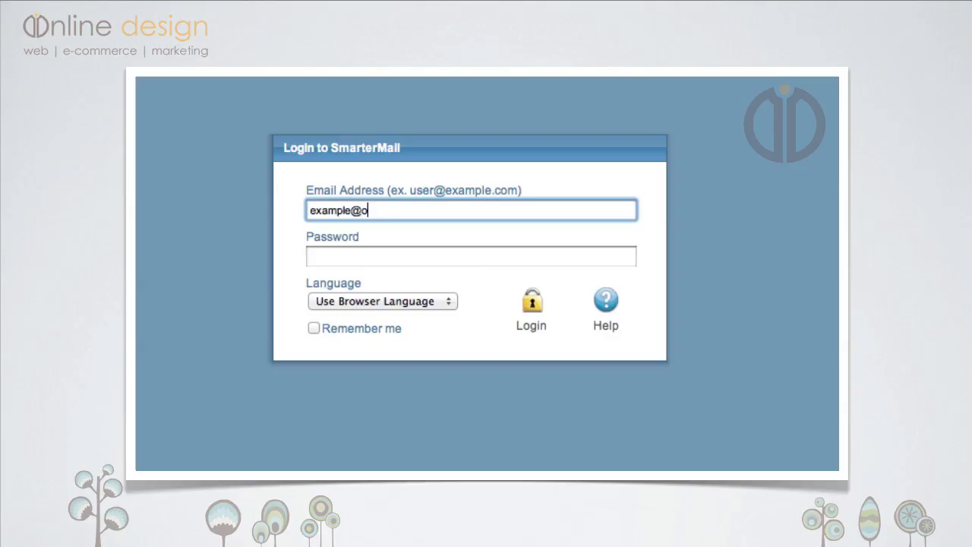
Log in to SmarterMail with the account's email address and password
text(nlinedesignuk.co.uk)
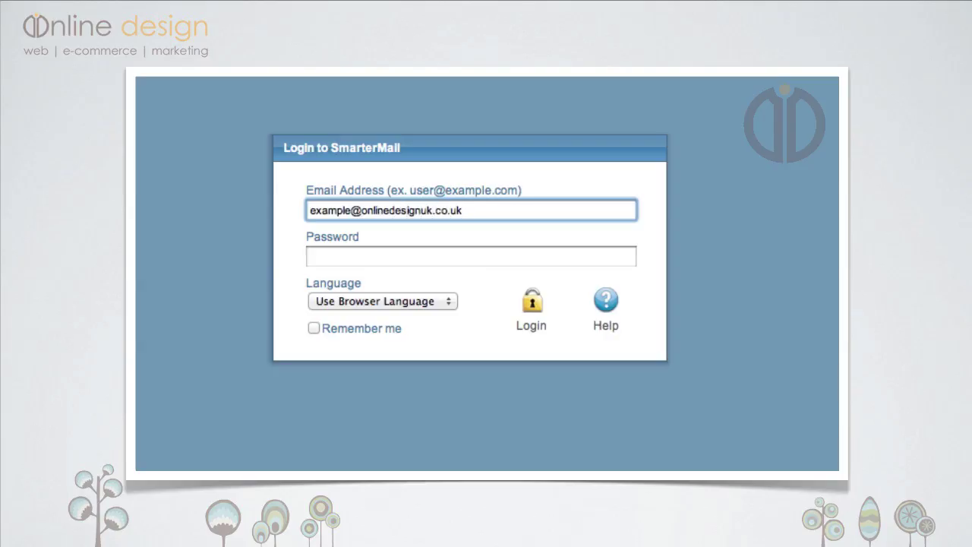
key(Tab)
text(*********)
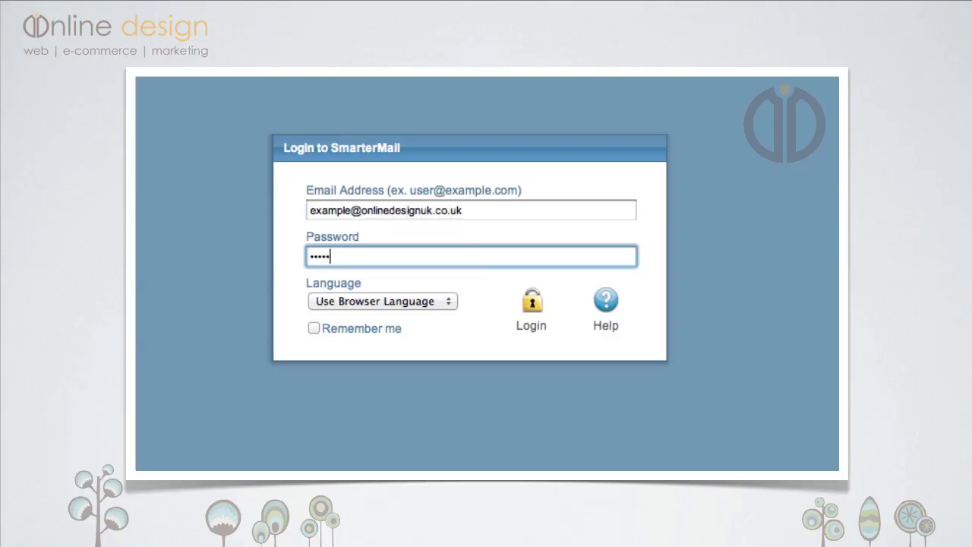
key(Return)
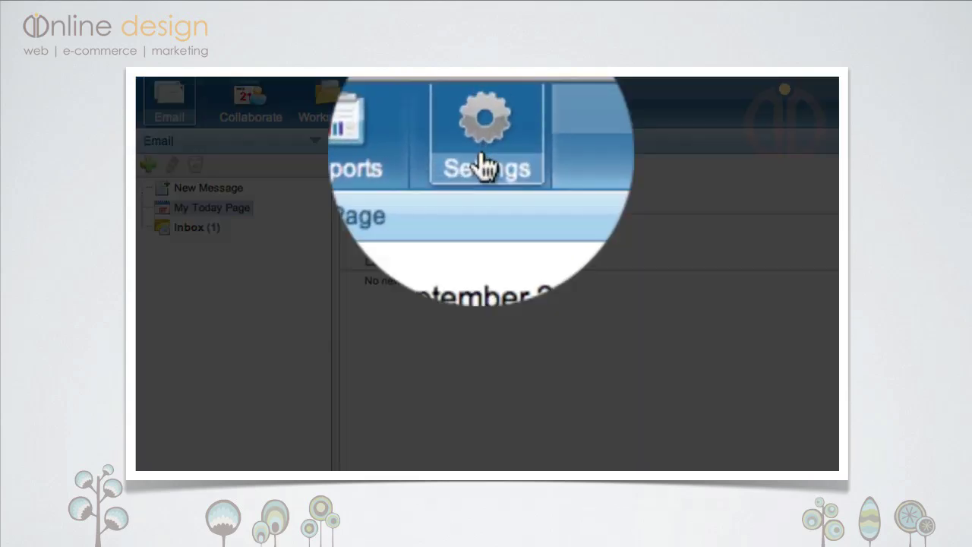
In Settings, expand Filtering and open the Spam Filtering page
click(481, 115)
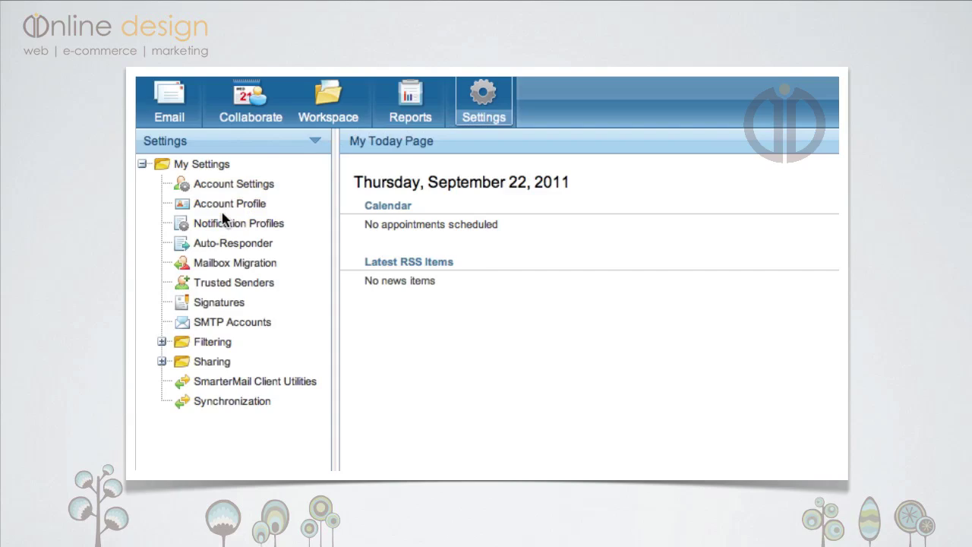
click(161, 342)
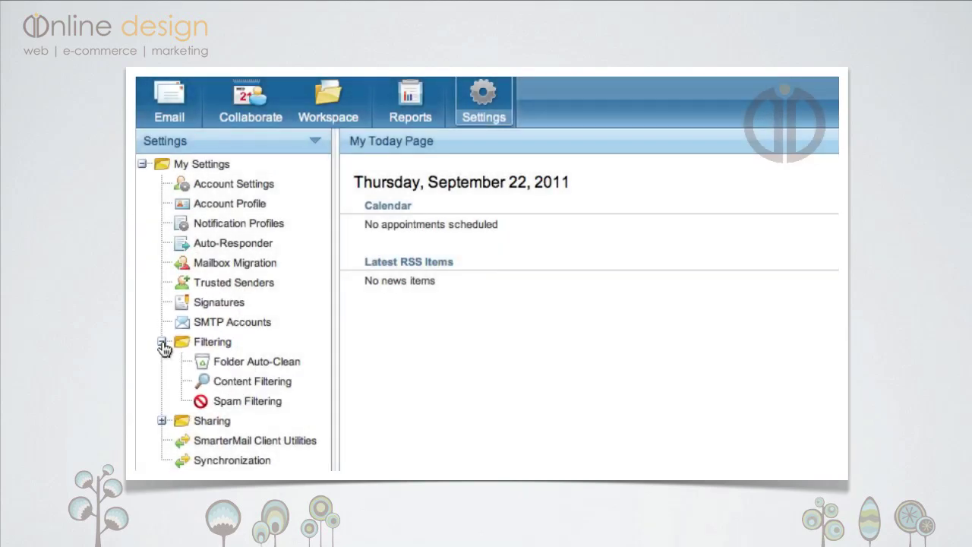
click(246, 401)
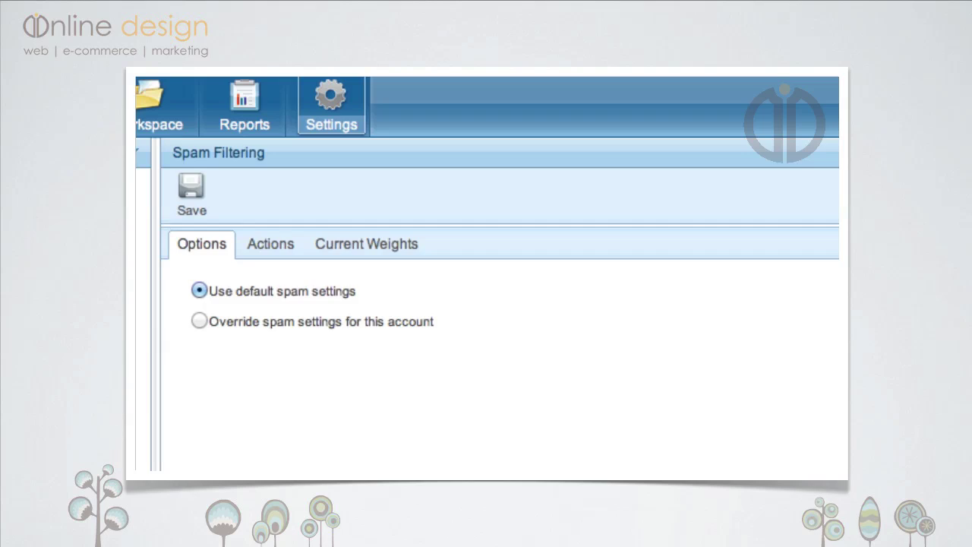
click(272, 250)
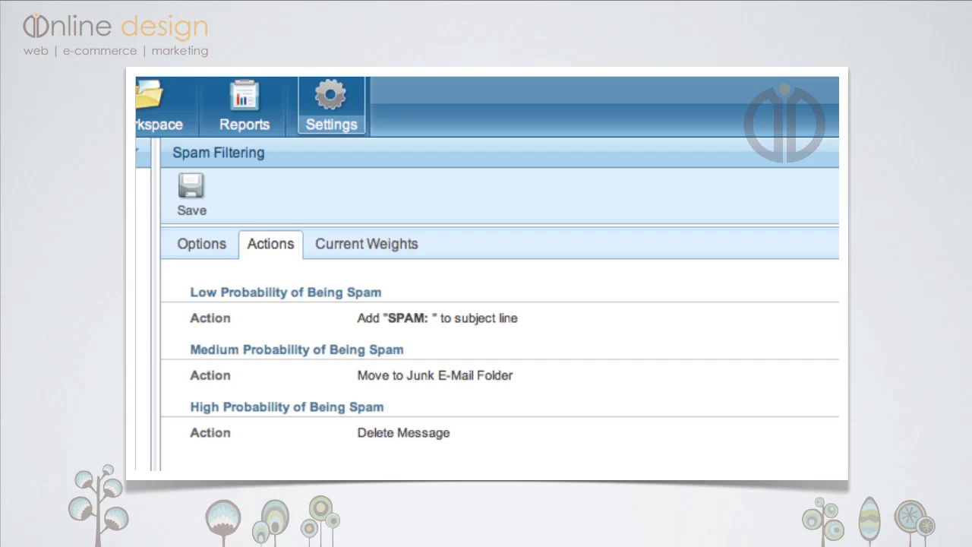
Override spam defaults: low gets 'SPAM-LOW:' subject text, medium and high move to Junk E-Mail Folder
click(205, 256)
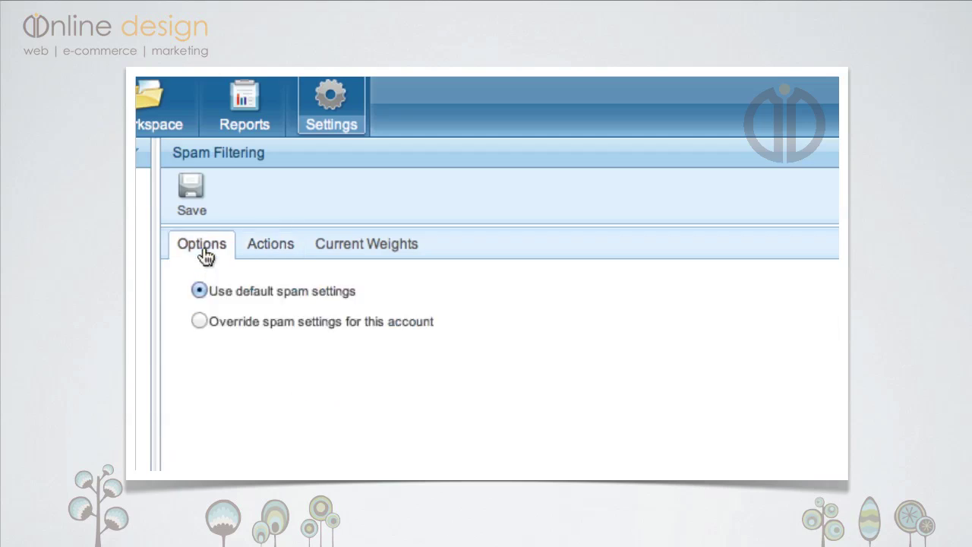
click(198, 321)
click(261, 253)
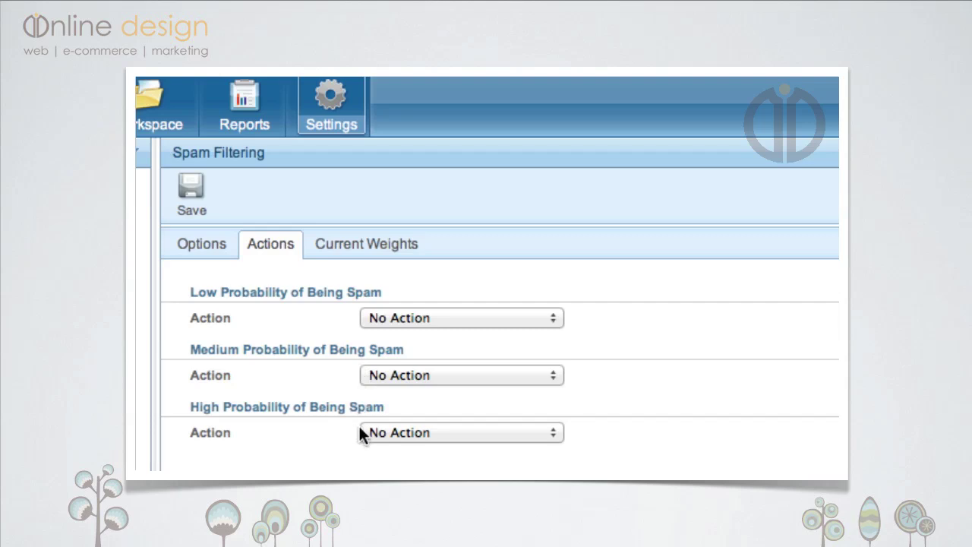
click(552, 319)
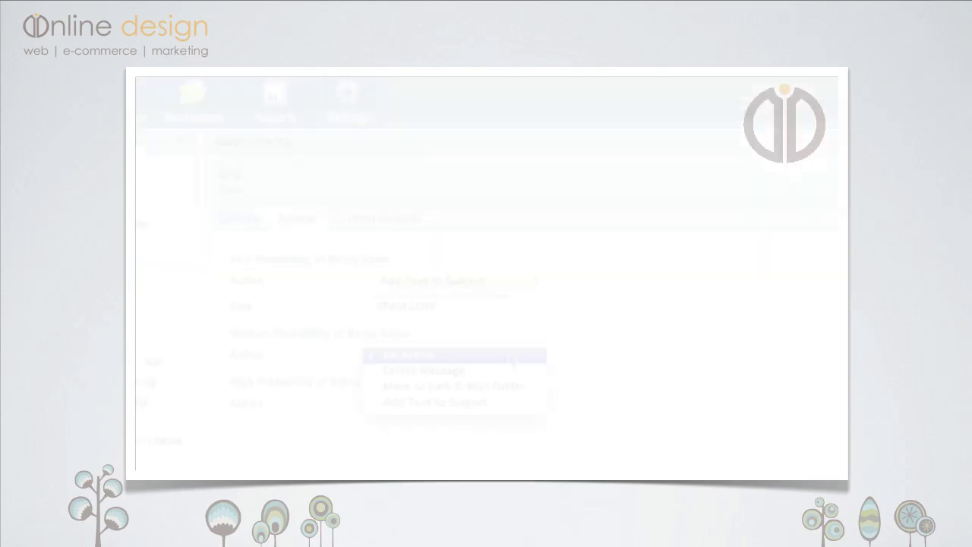
click(482, 389)
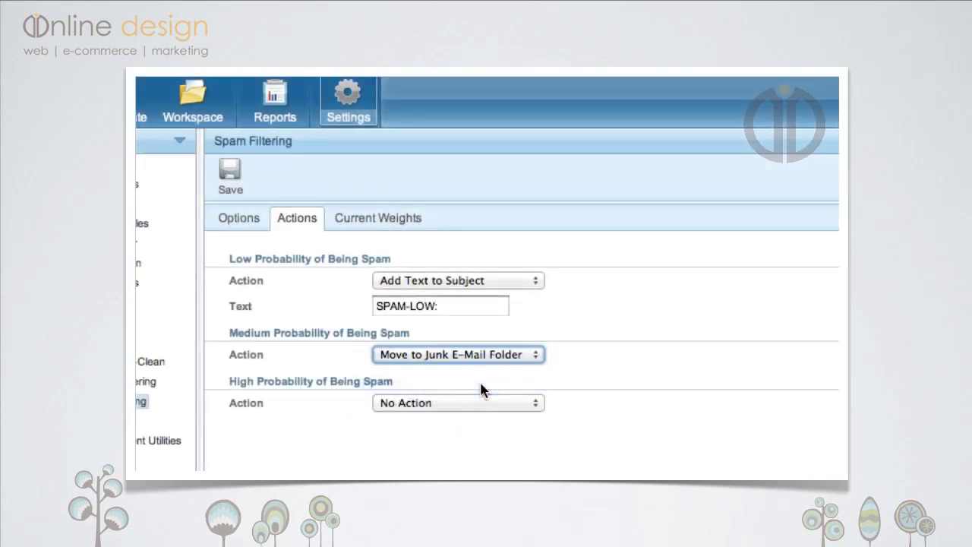
click(514, 402)
click(515, 436)
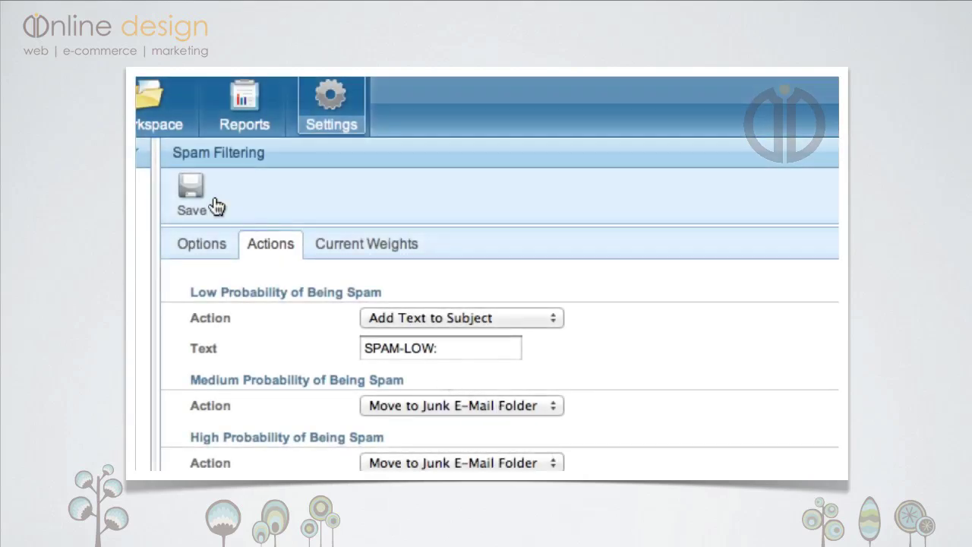
Save the spam actions and switch to the Content Filtering page
click(195, 199)
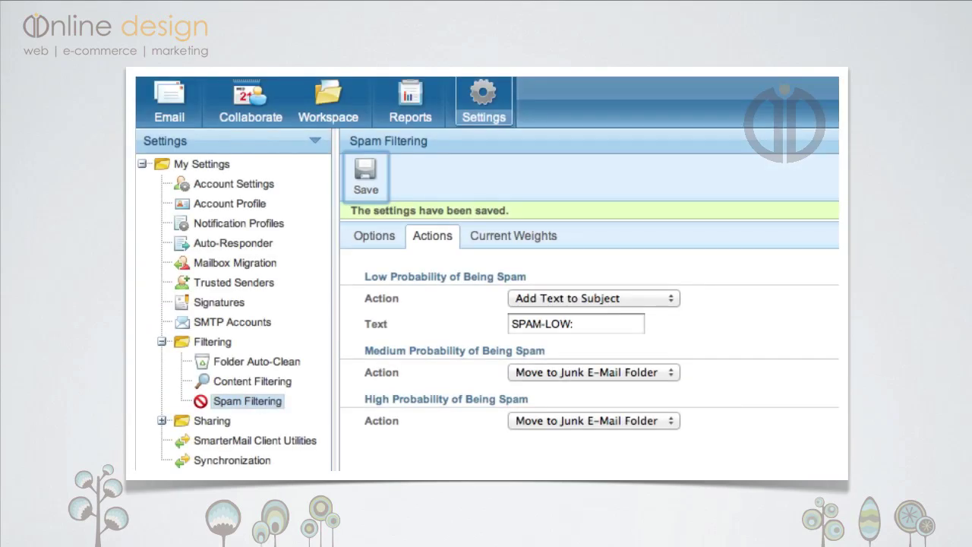
click(252, 382)
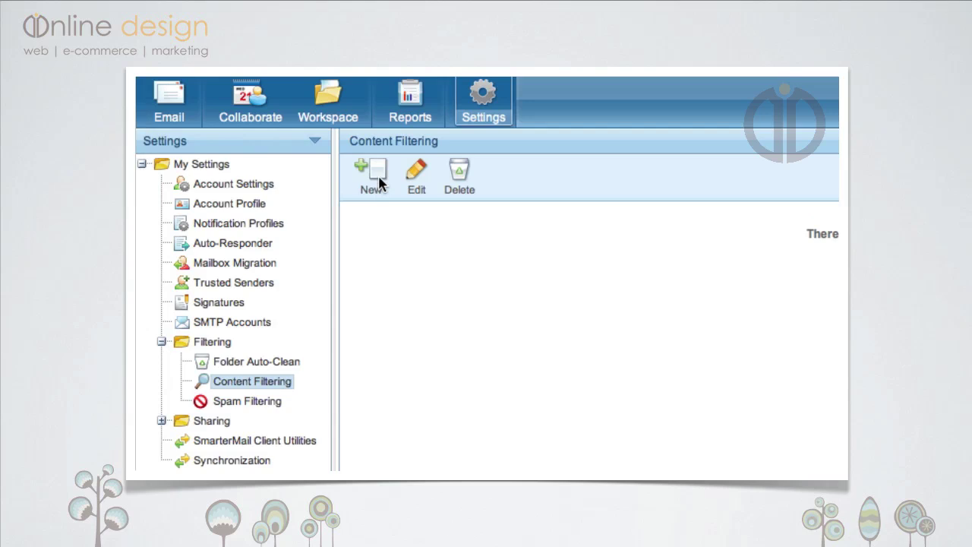
Start a new content filter using the Subject or Body Text criterion
click(378, 176)
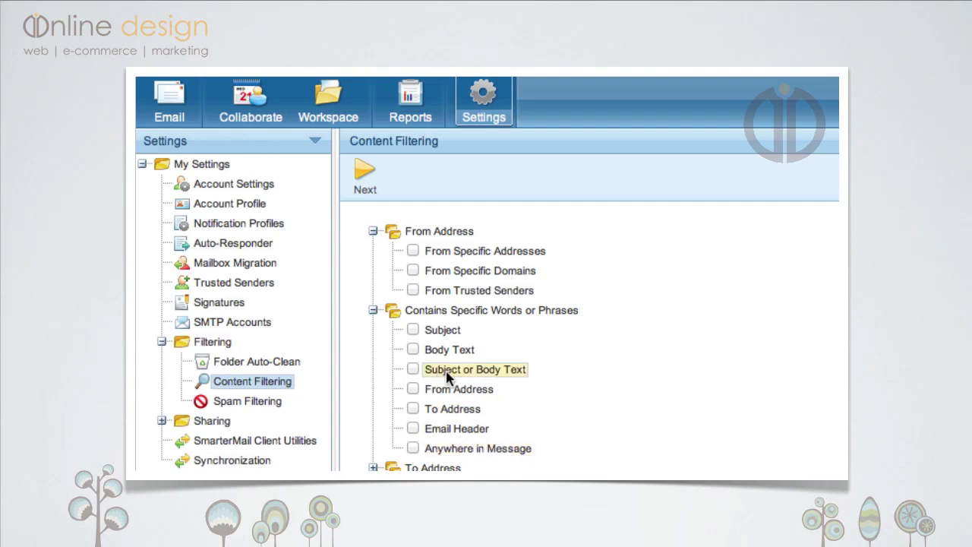
click(412, 368)
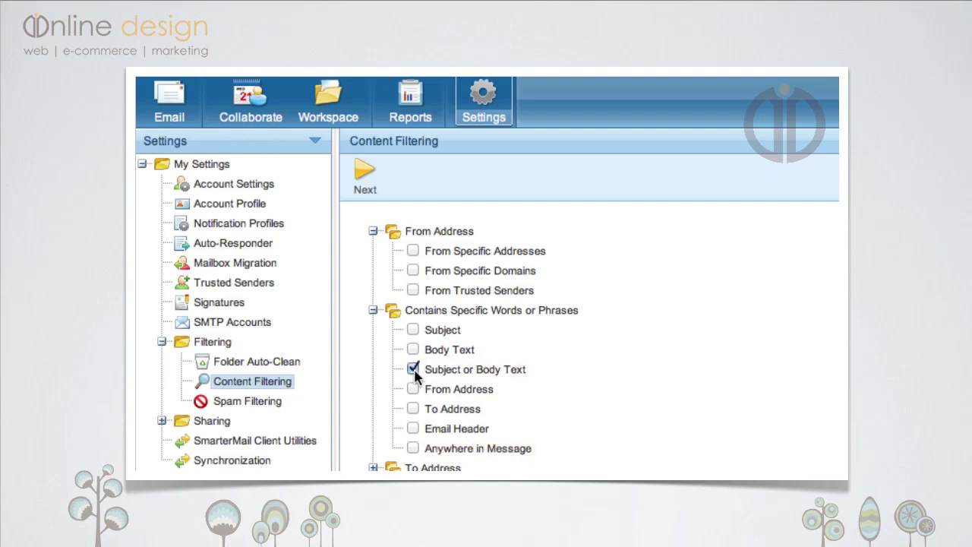
click(363, 176)
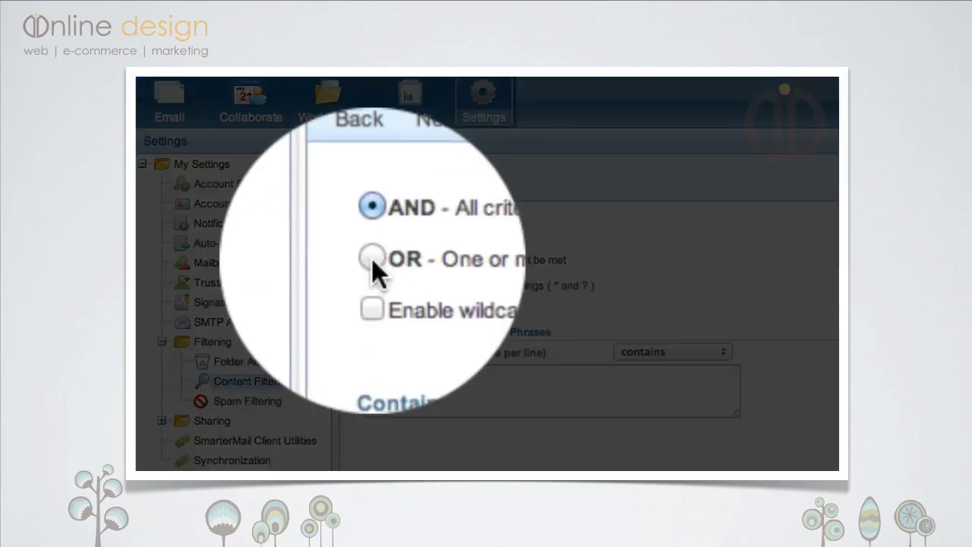
Use OR matching with wildcards and paste dating, pills, casino, gambling as the words
click(371, 258)
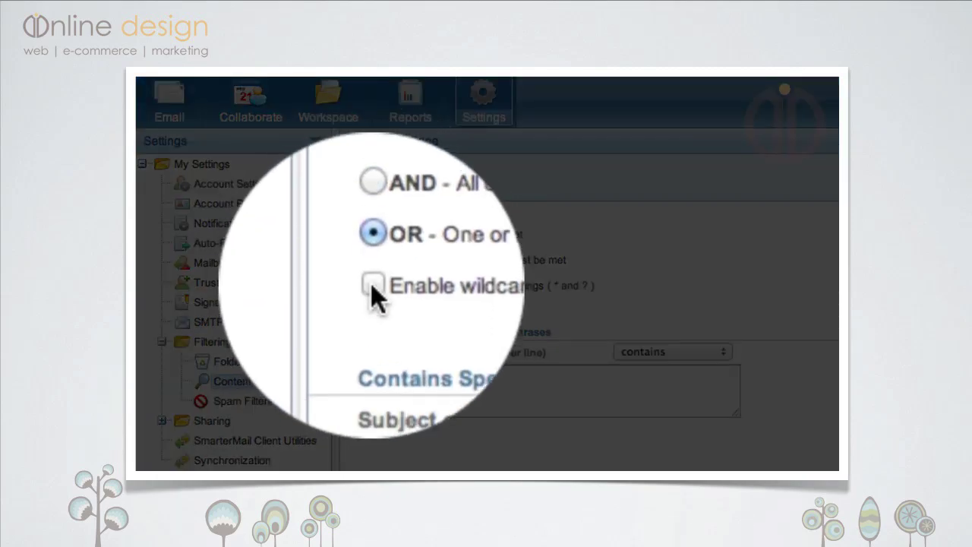
click(372, 286)
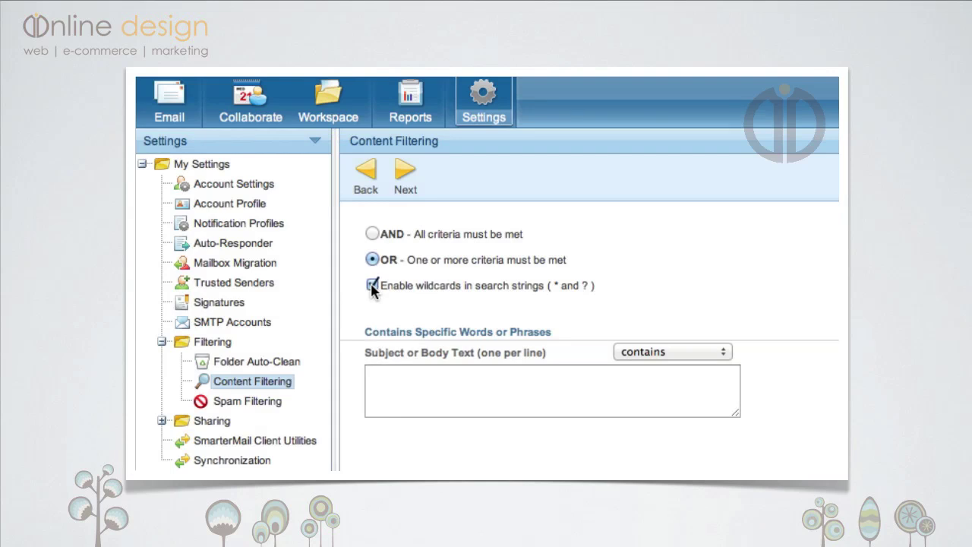
click(407, 374)
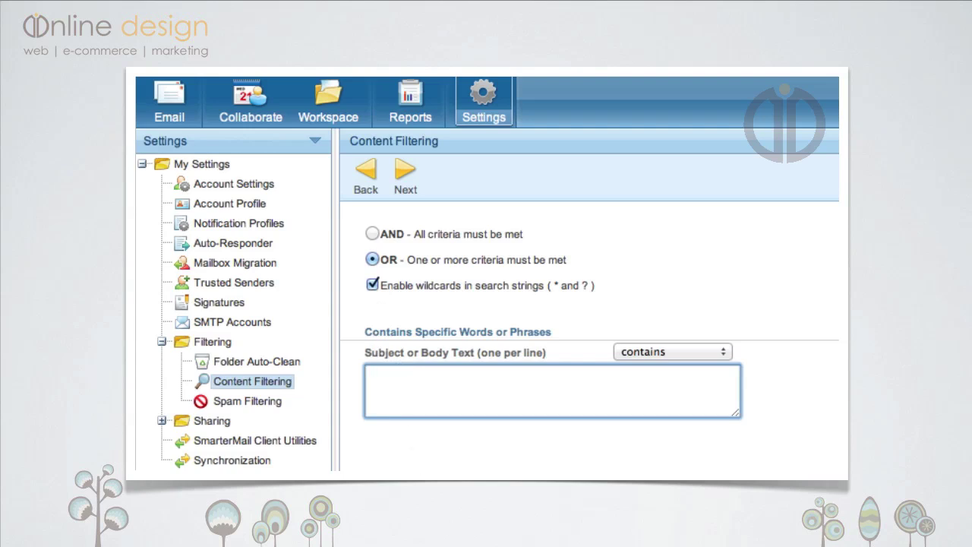
key(super+v)
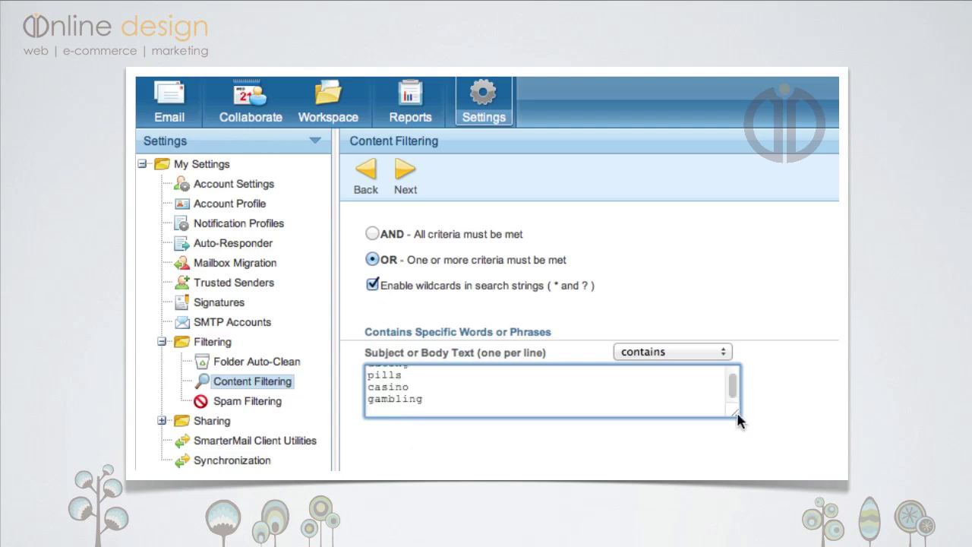
drag(737, 417, 743, 463)
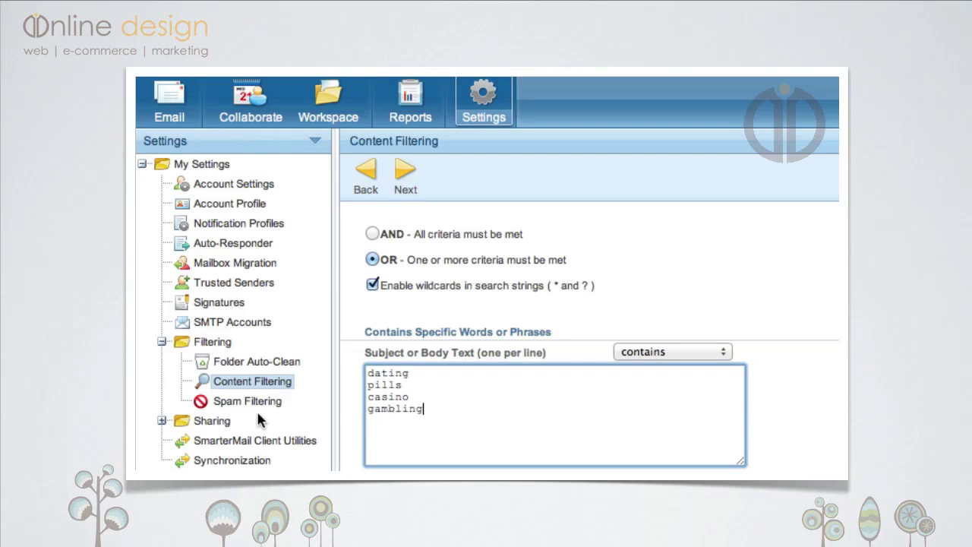
Name the content filter 'Spam Blocker'
click(409, 176)
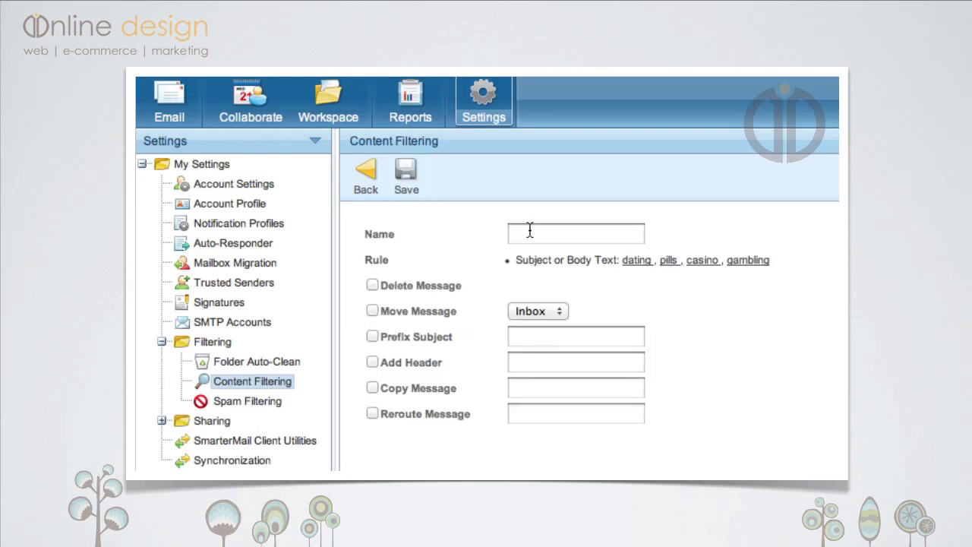
click(529, 231)
text(Spam)
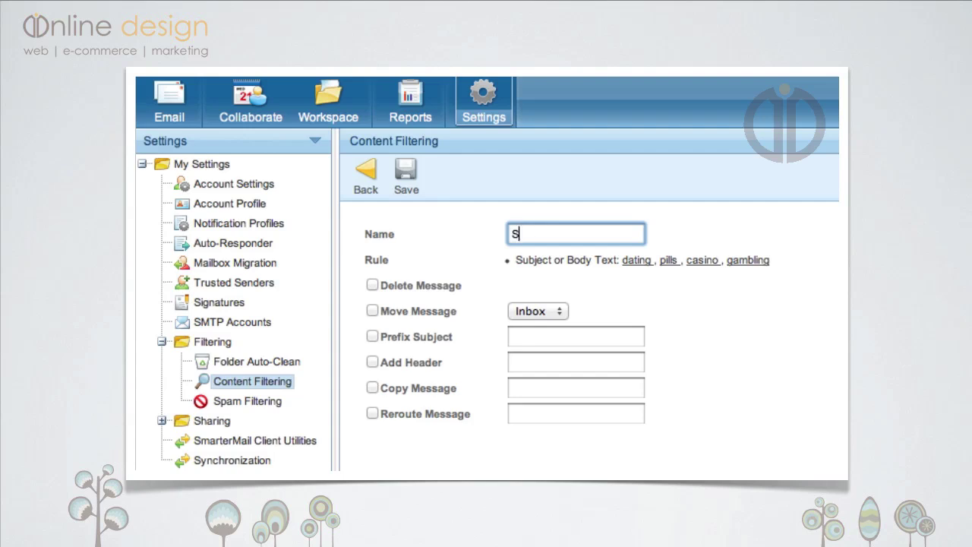
text( Blocker)
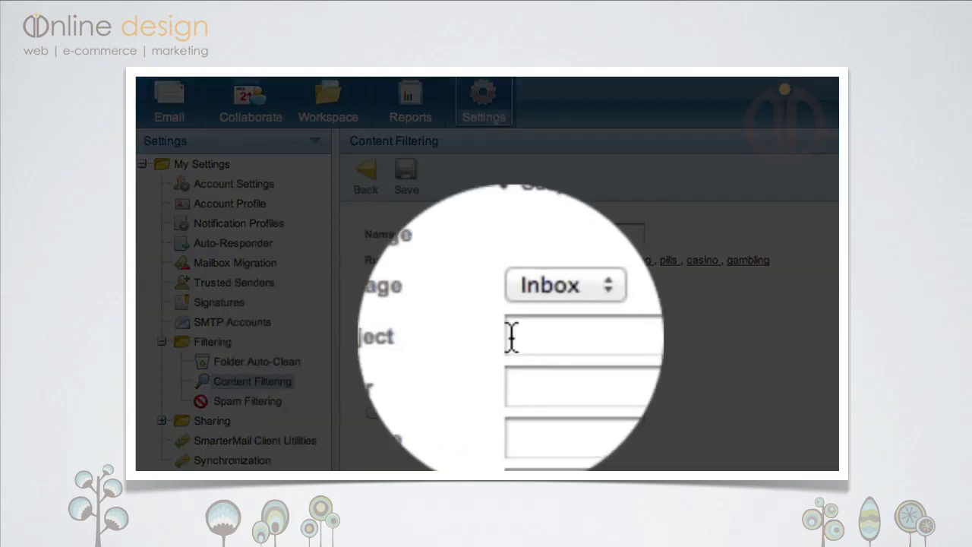
Try a 'MYSPAM' subject prefix, then remove it and turn prefixing off
click(512, 336)
text(M)
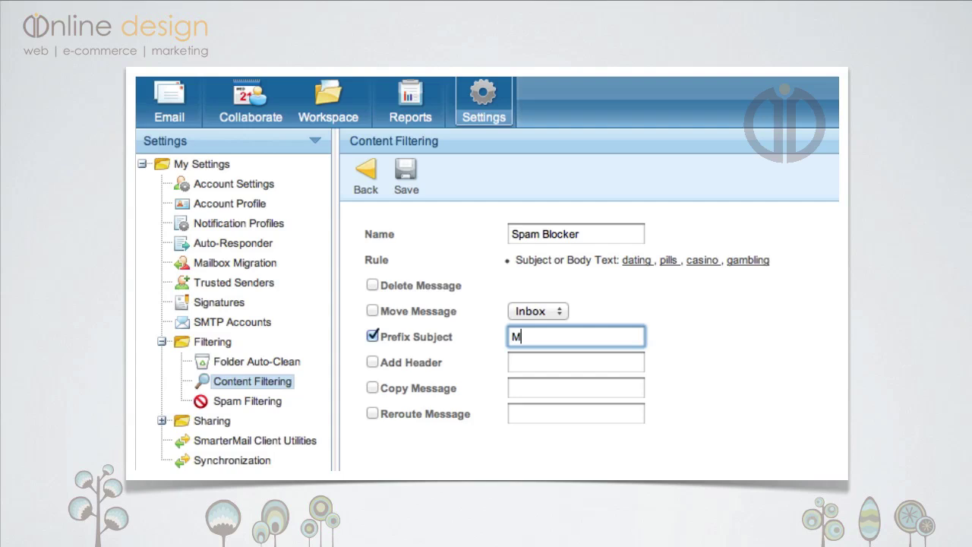
text(YSPAM)
drag(567, 337, 484, 339)
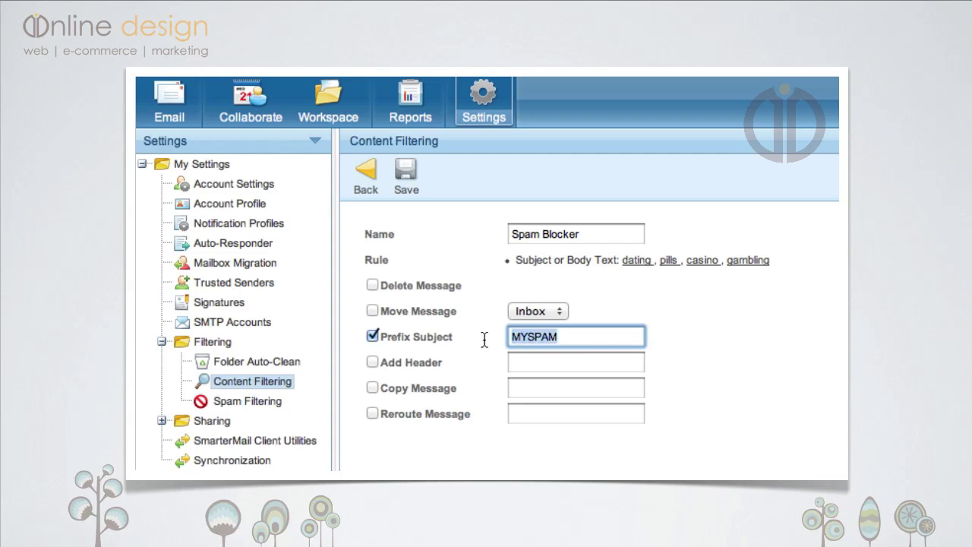
key(BackSpace)
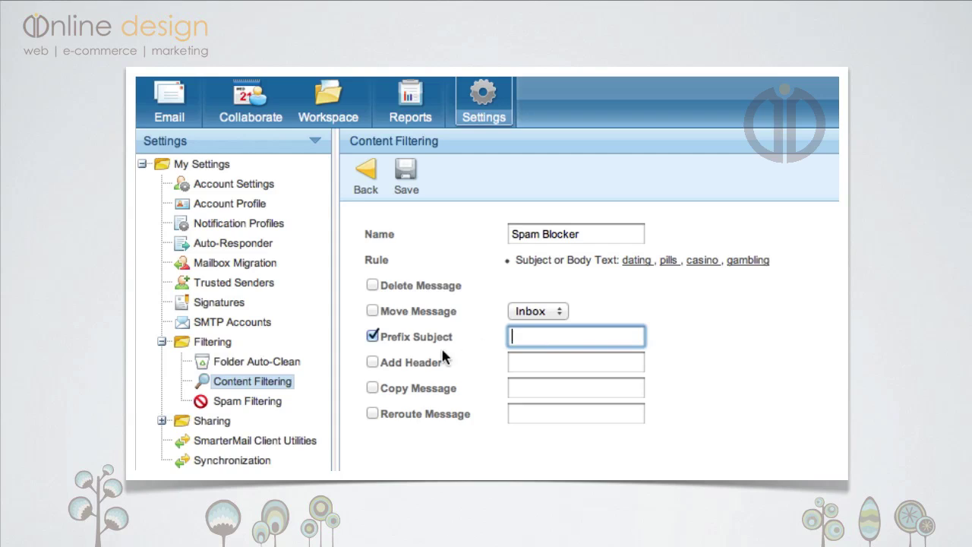
click(372, 335)
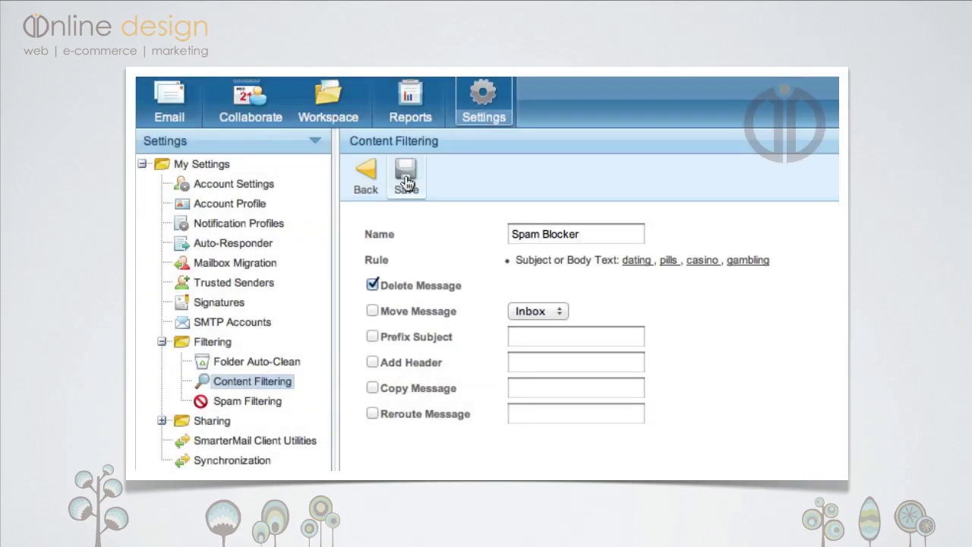
Save the Spam Blocker rule and select it in the content filter list
click(406, 178)
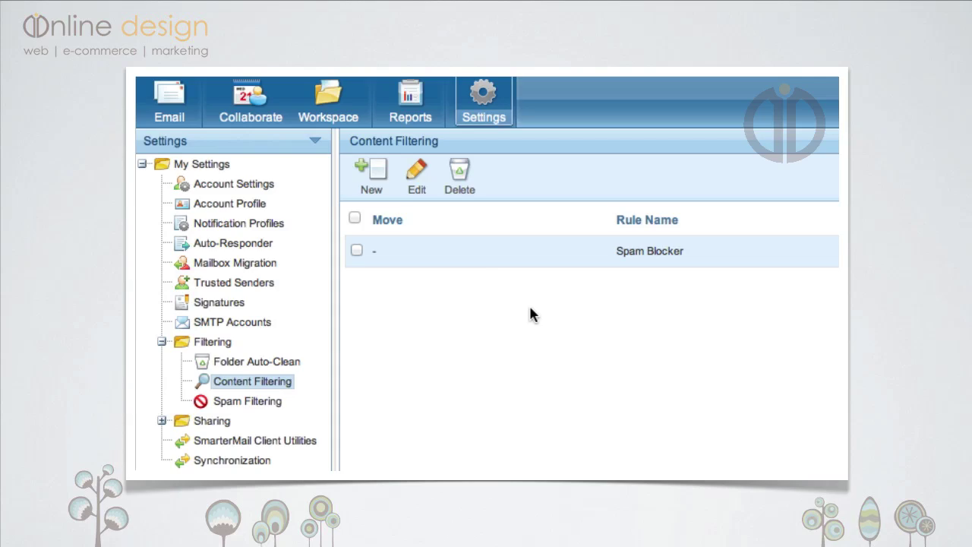
click(356, 250)
Edit Spam Blocker to add 'love' after gambling in its word list, then save
click(416, 186)
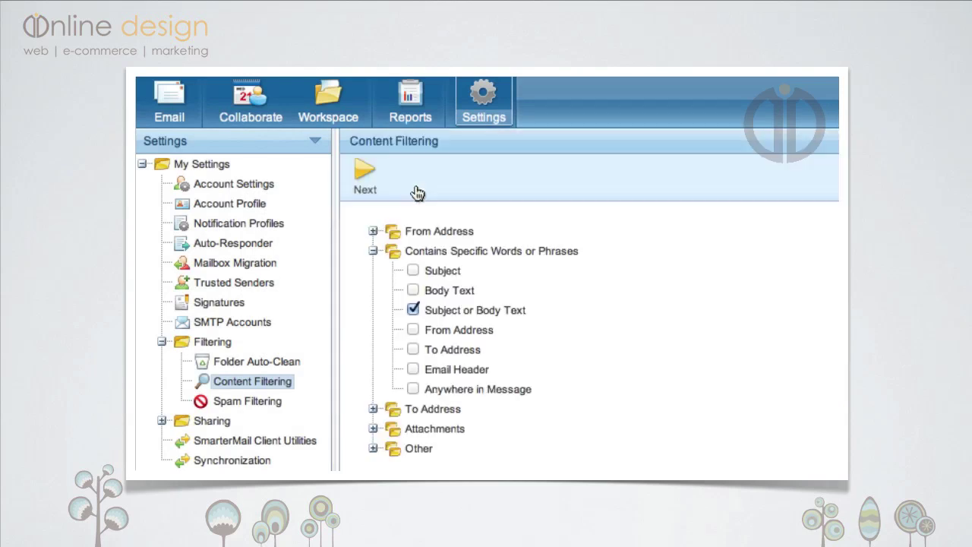
click(364, 180)
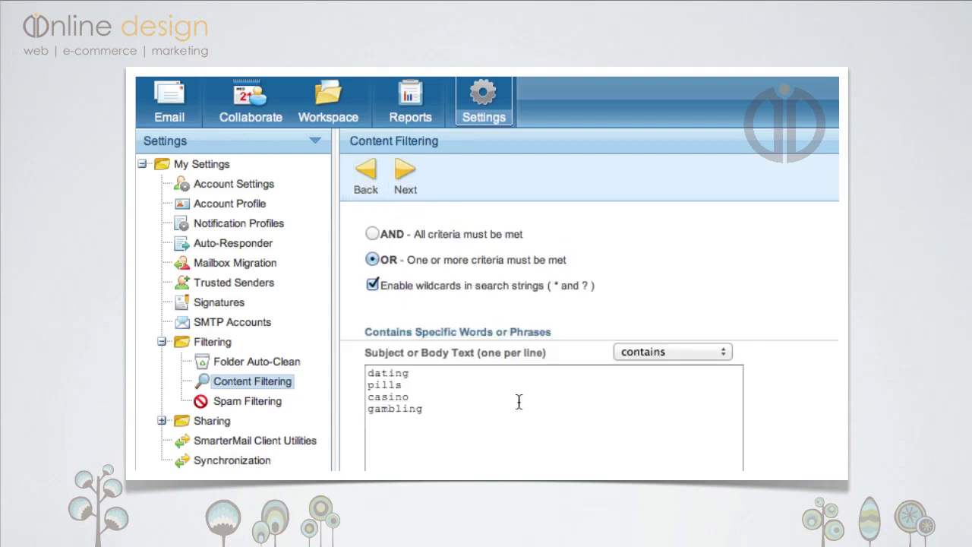
click(429, 414)
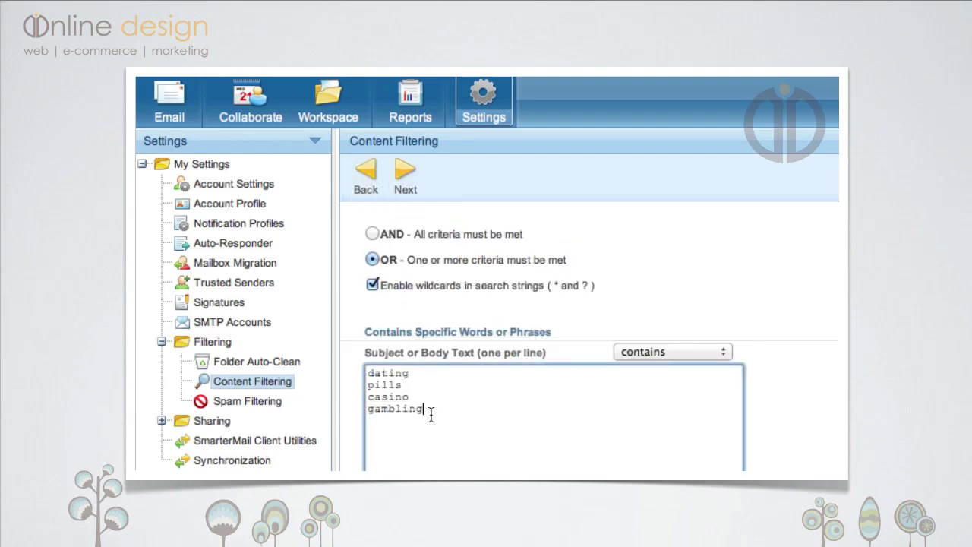
key(Return)
text(love)
click(406, 174)
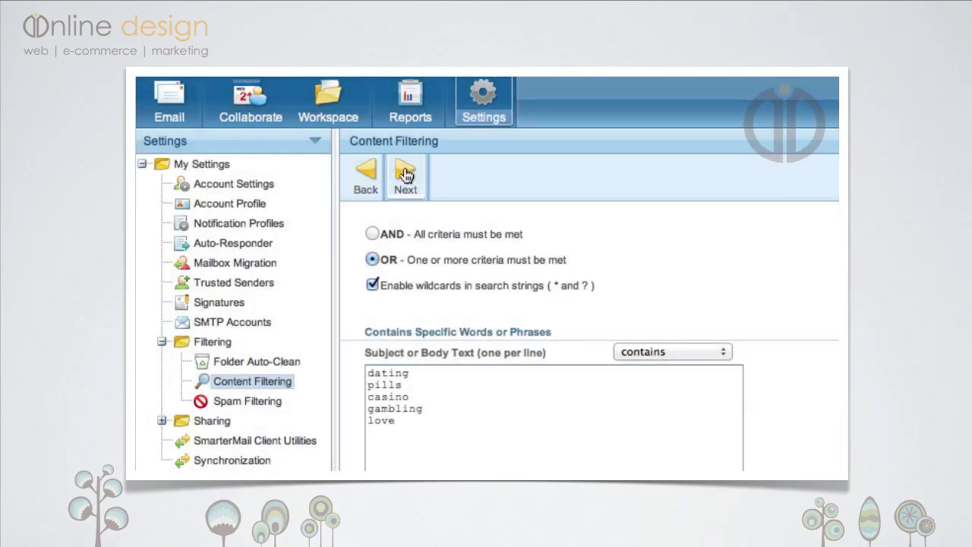
click(405, 174)
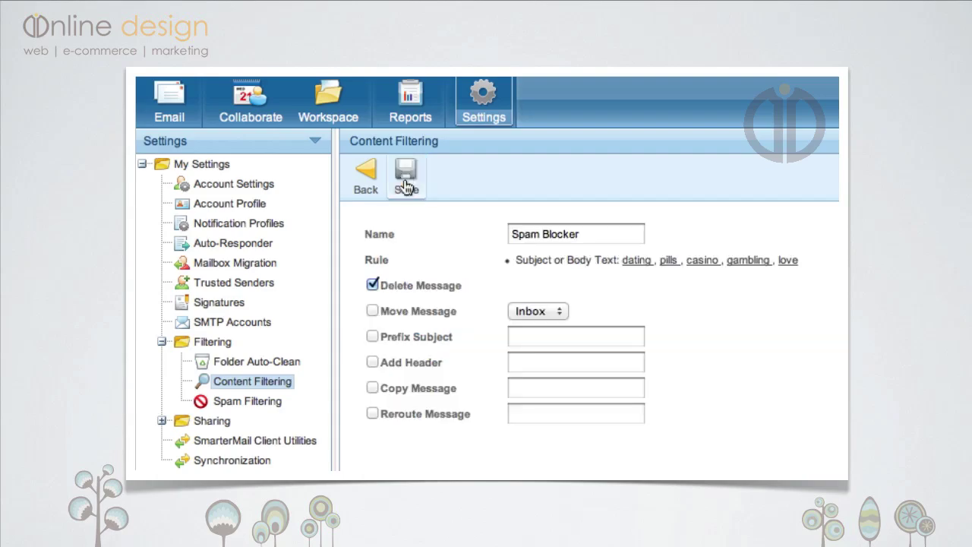